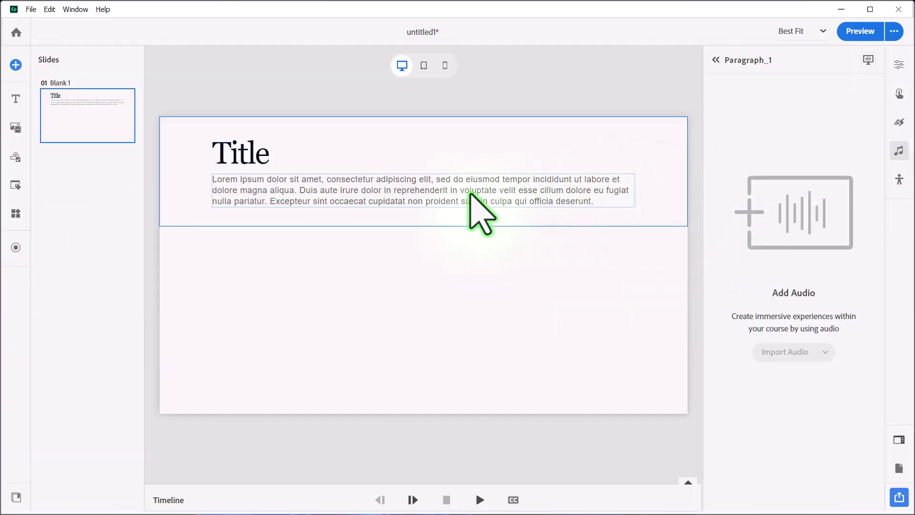
# Replace the placeholder paragraph with the pasted, error-filled trip-to-the-store story
pyautogui.click(470, 192)
pyautogui.doubleClick(471, 192)
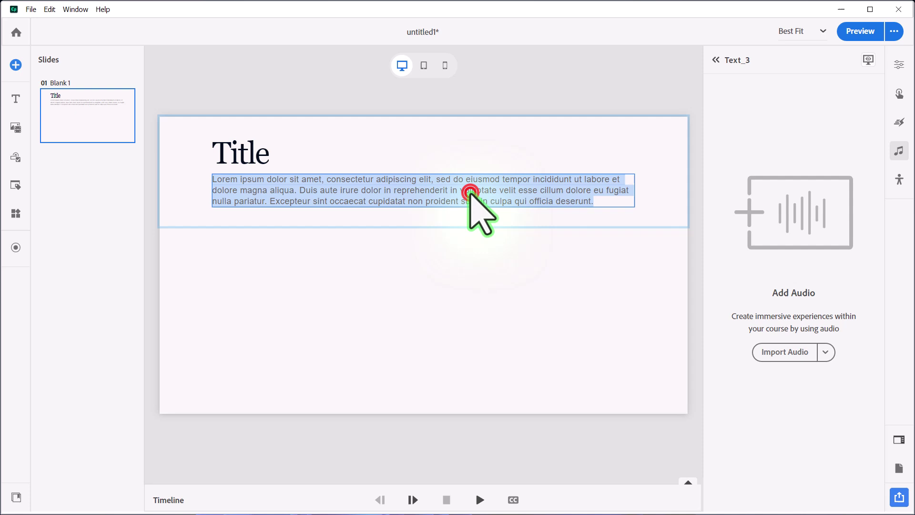
pyautogui.write('yestarday I went too the store to by some groseries becase we runned out of food at home. It was rainning heavilly and I didnt have an umberella so I got completly soak. When I reached the store, I realise I forgot my wallet at home and had to go all the way back which was very anoying and fustrating. On my way back I saw a dog chasing a cat, it was kind of funny but also scary because they runned in the middle of the rode and cars was coming. Luckly, no one got hurt. When I finaly got home, I found my wallet was on the table rite next to the front door wich made me feel silly for not checking properly before. Then I had to go back again to the store which by now I was alredy tired and hungry and my shoes was squishy from all the water.')
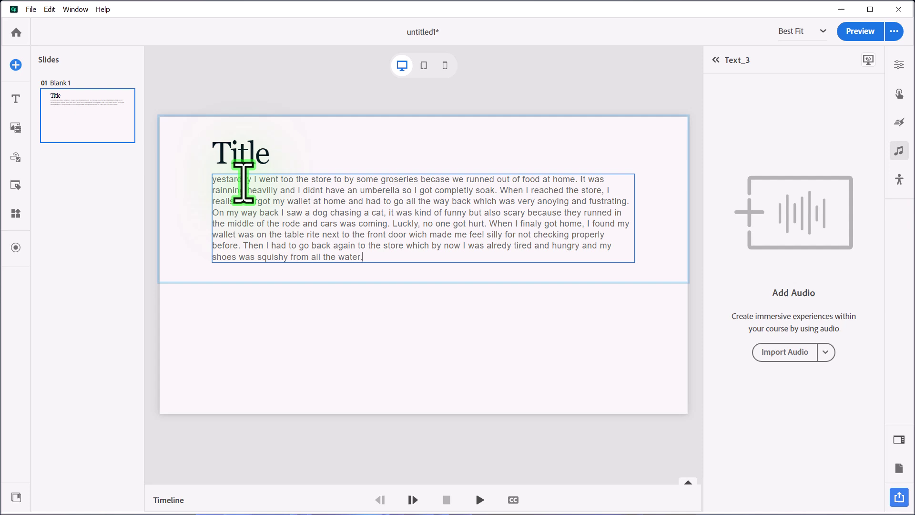
pyautogui.click(218, 181)
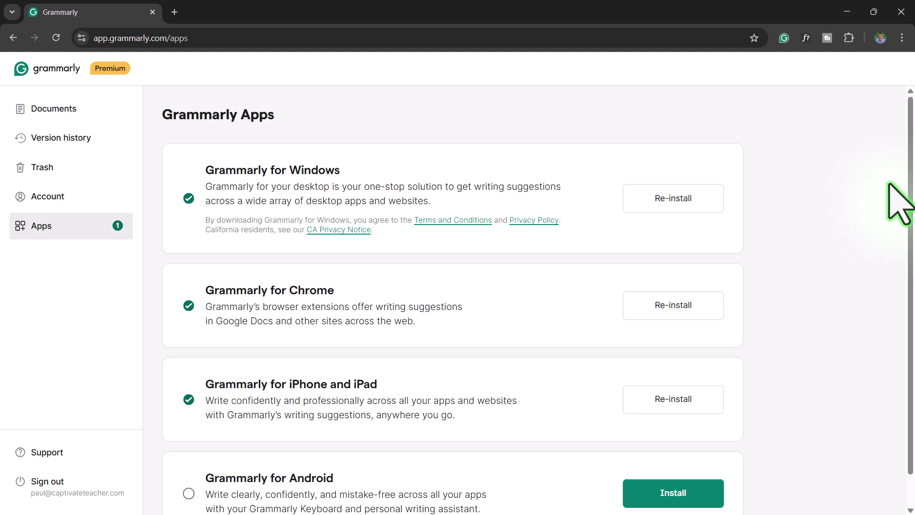
# Re-install Grammarly for Windows from the saved installer, sign in, and launch the desktop app
pyautogui.click(672, 200)
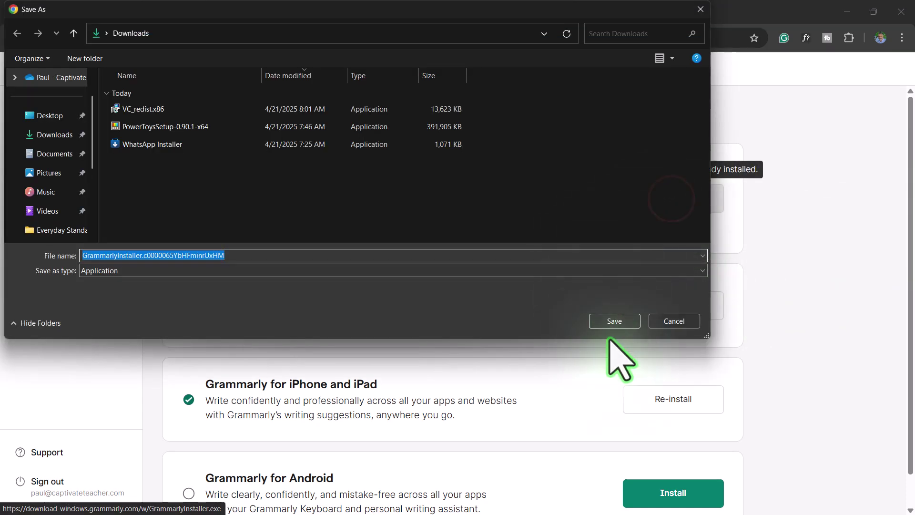
pyautogui.click(615, 322)
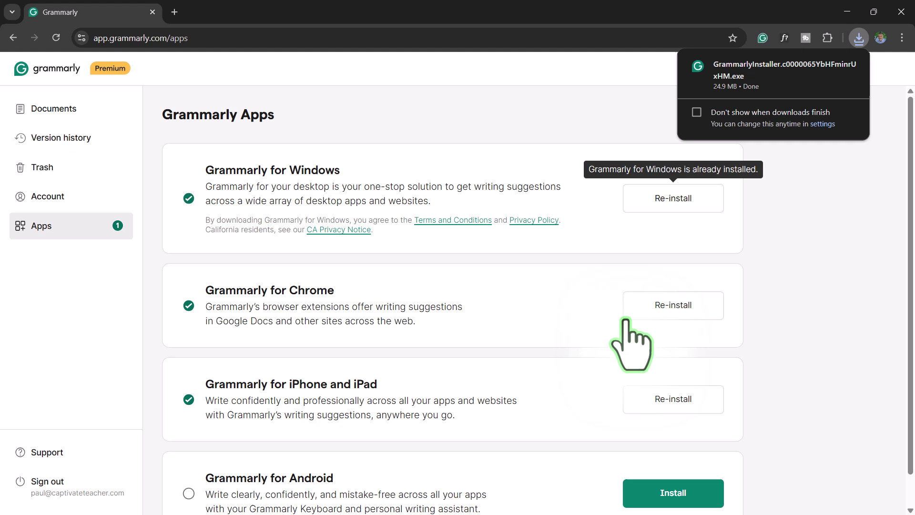
pyautogui.moveTo(817, 84)
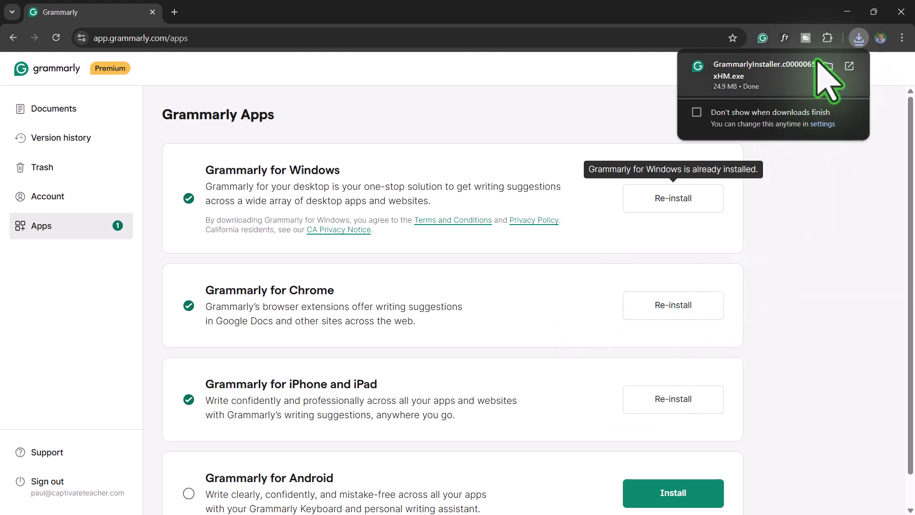
pyautogui.click(849, 66)
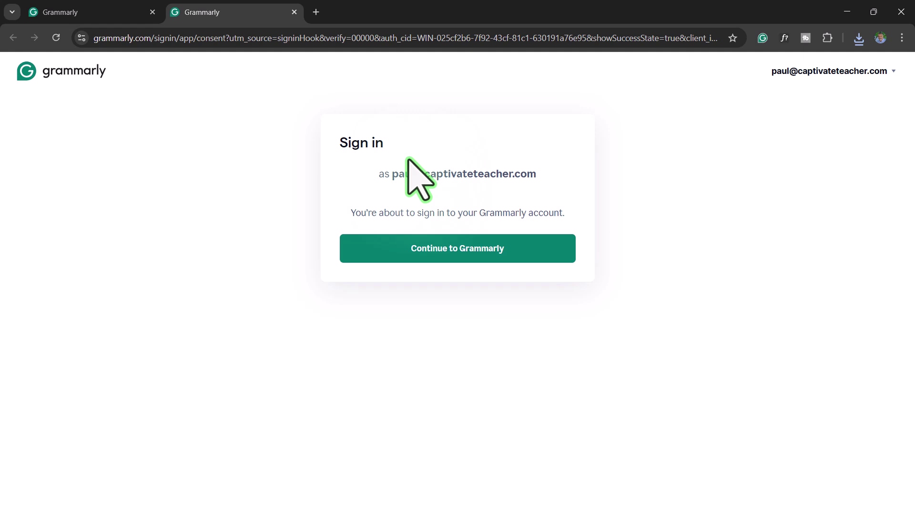
pyautogui.click(572, 247)
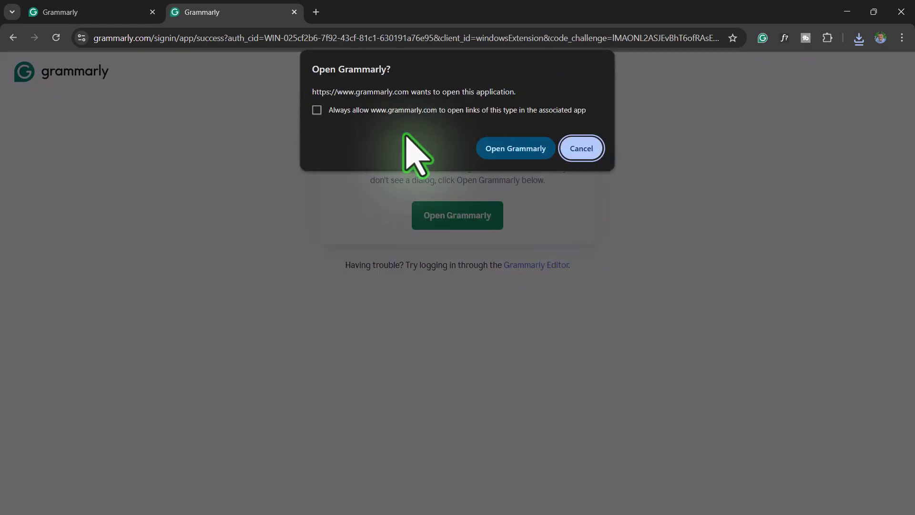
pyautogui.click(334, 115)
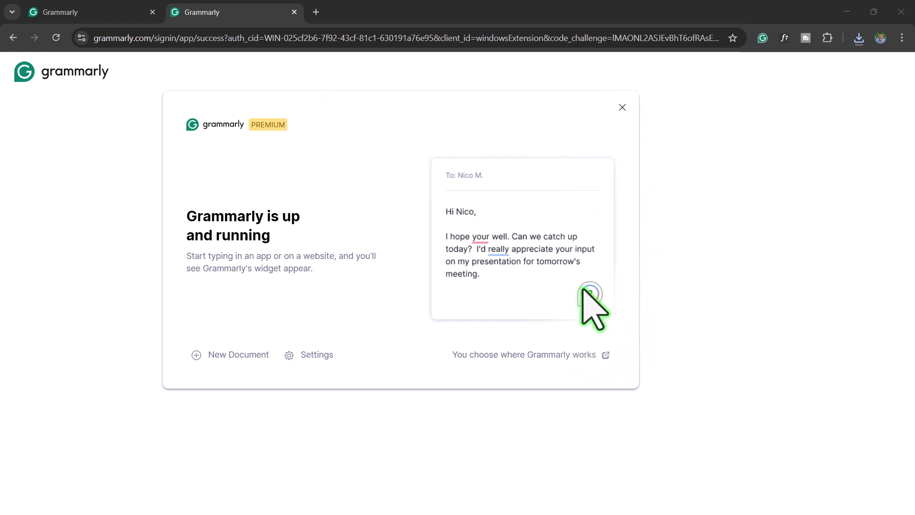
pyautogui.click(622, 107)
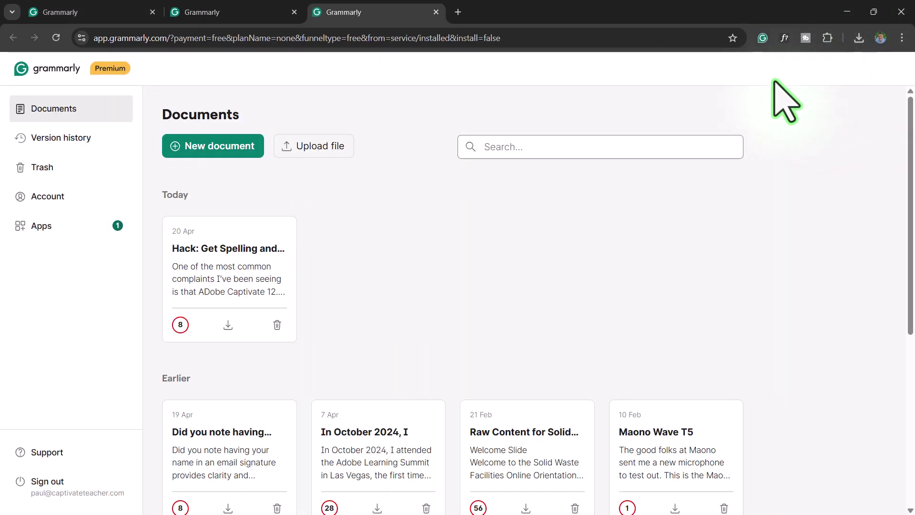
pyautogui.click(847, 12)
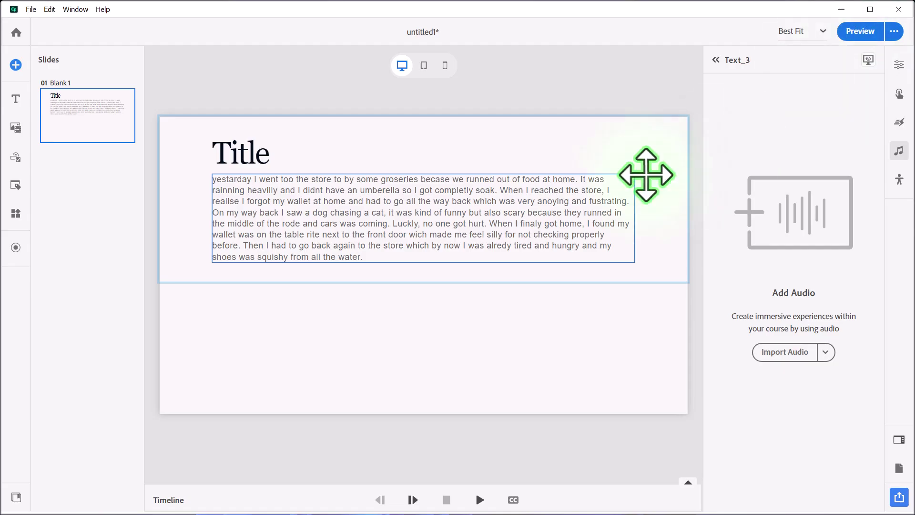
pyautogui.doubleClick(511, 212)
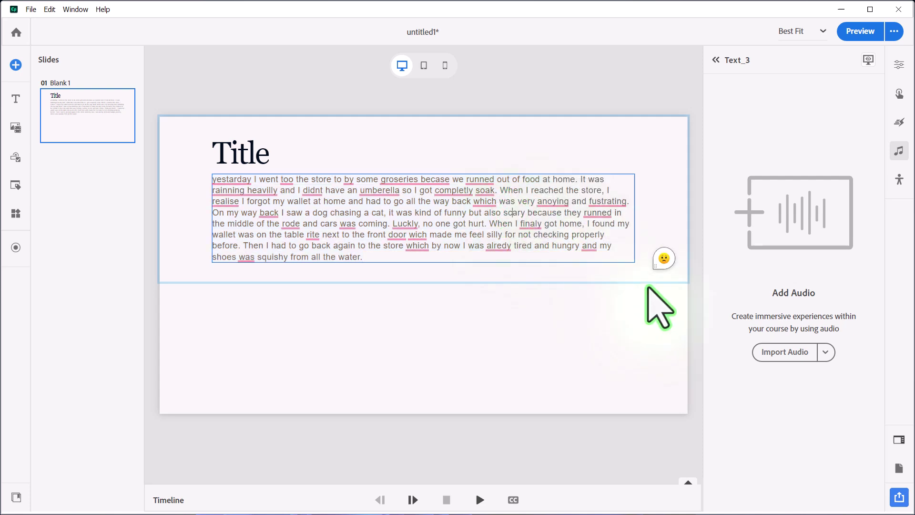
pyautogui.moveTo(660, 268)
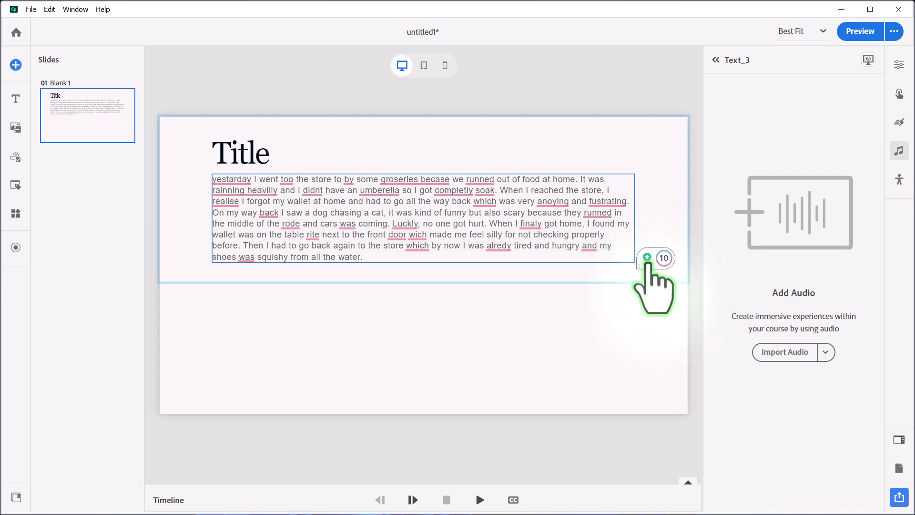
pyautogui.click(647, 258)
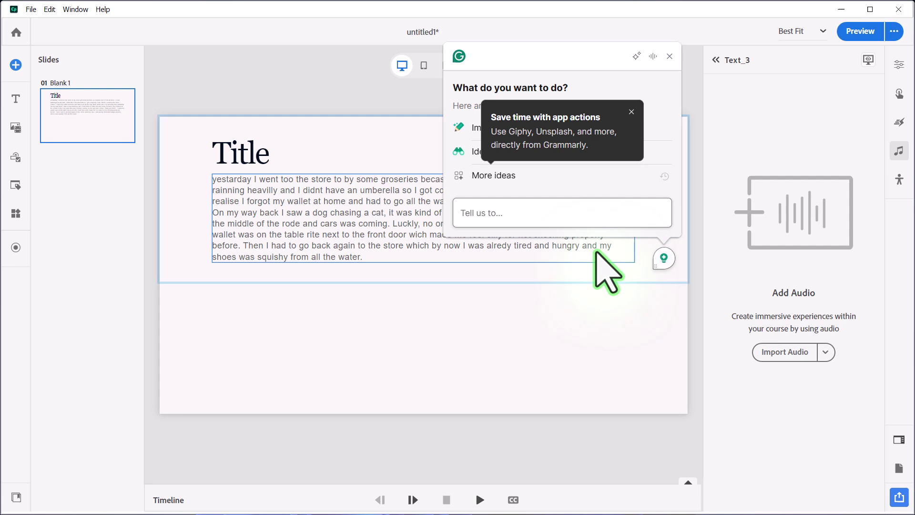
pyautogui.click(632, 112)
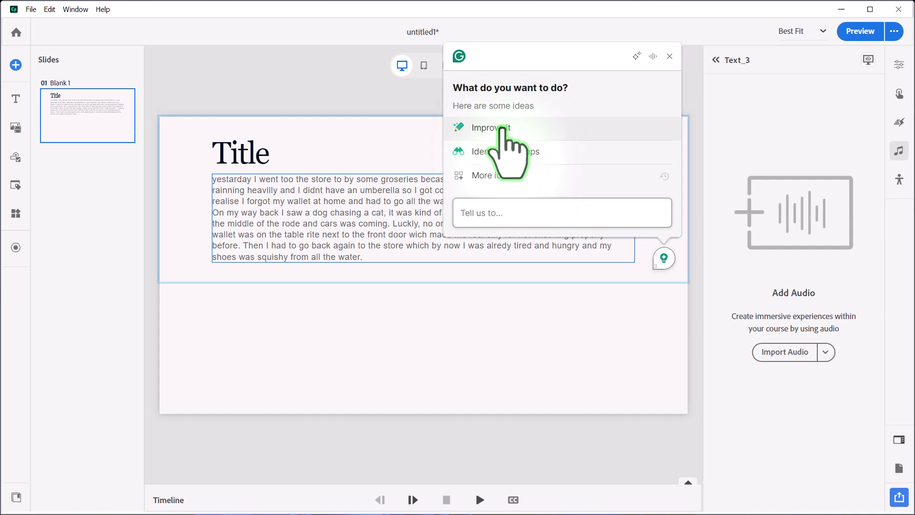
# Close the Grammarly popup and accept Grammarly's correction for the paragraph's opening sentence
pyautogui.click(607, 318)
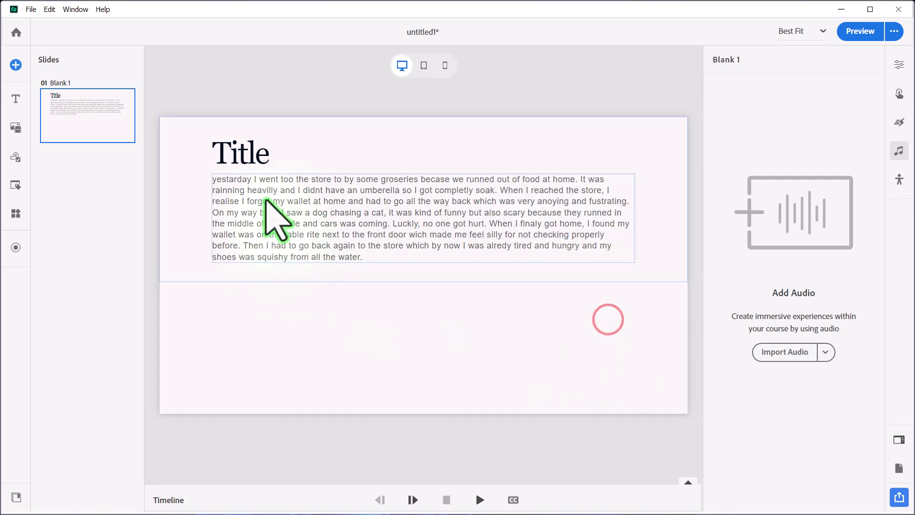
pyautogui.tripleClick(258, 182)
pyautogui.click(254, 201)
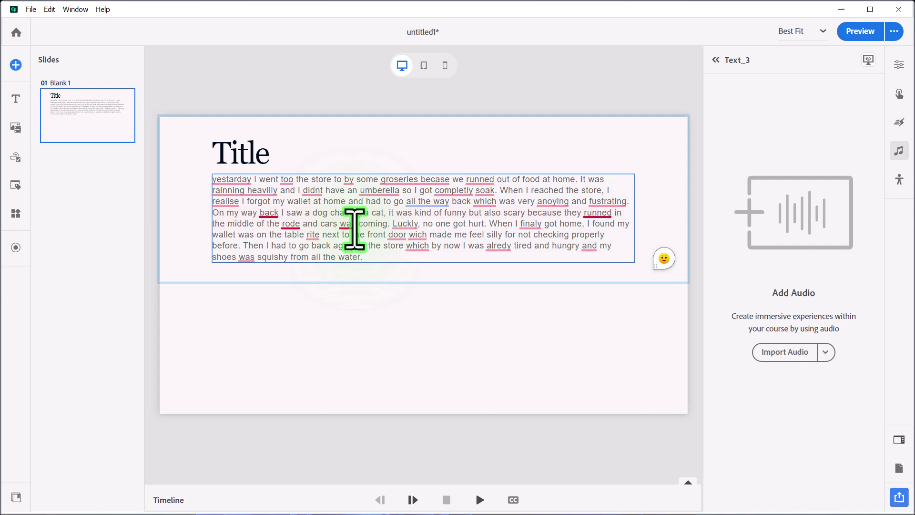
pyautogui.moveTo(229, 181)
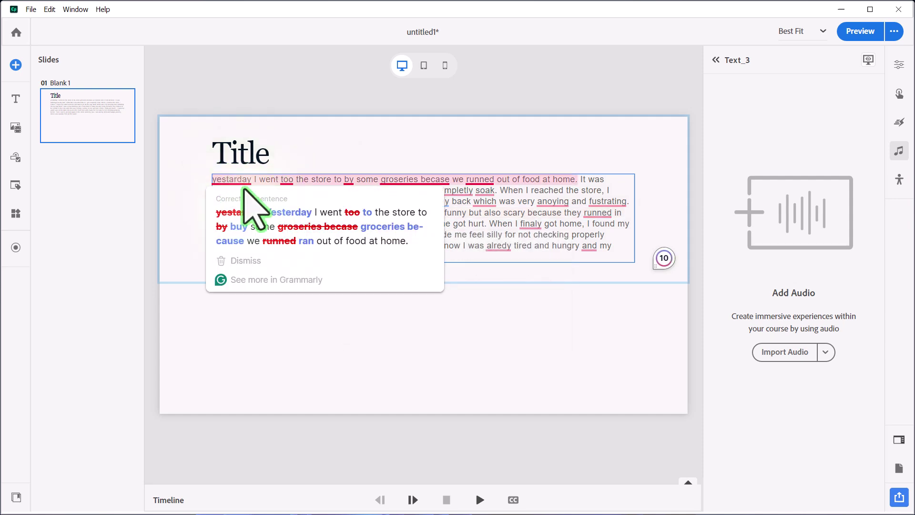
pyautogui.click(331, 231)
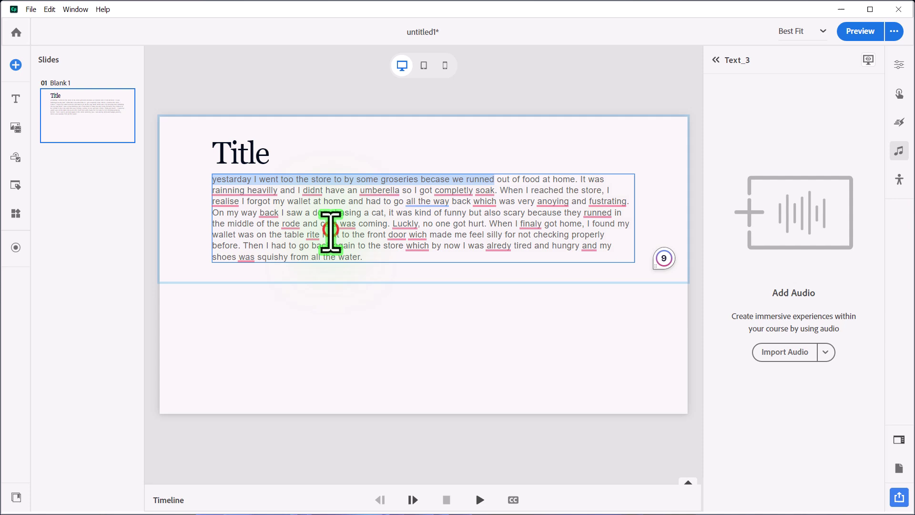
# Apply the rainy-day sentence fix and drop 'some' before 'groceries'
pyautogui.moveTo(614, 181)
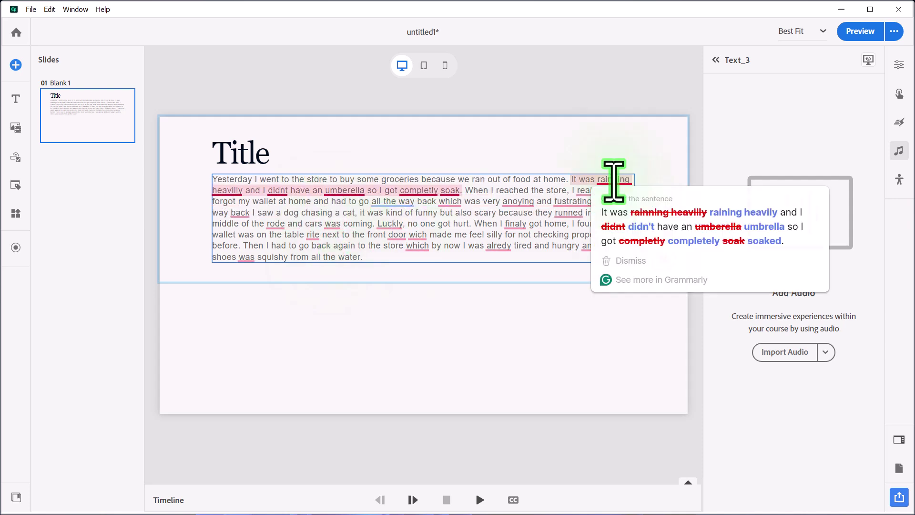
pyautogui.click(622, 218)
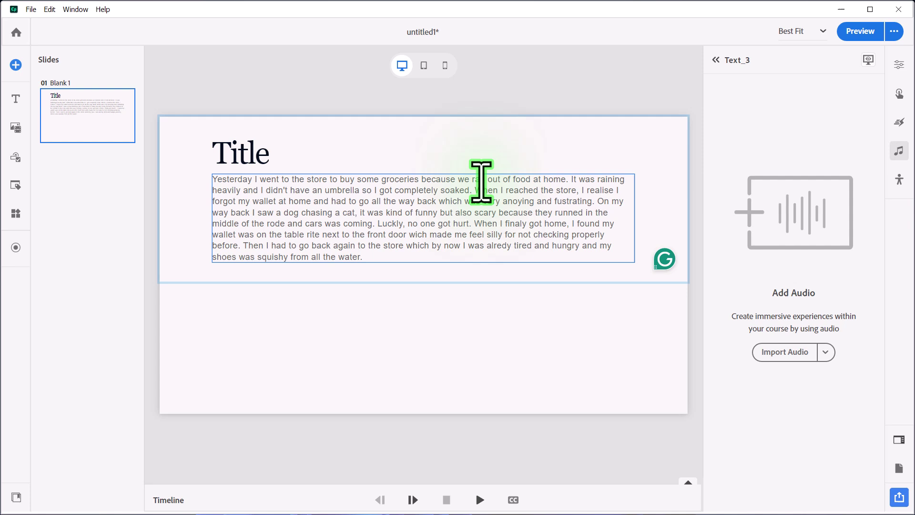
pyautogui.moveTo(368, 180)
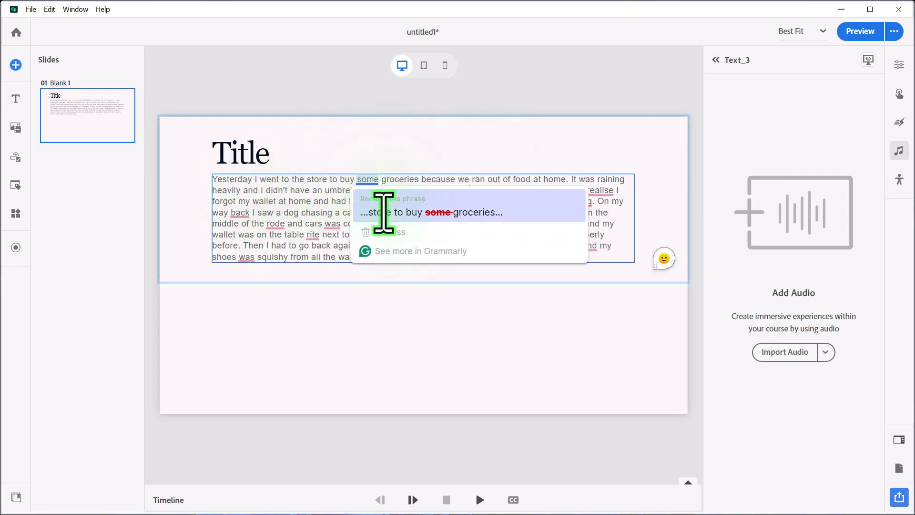
pyautogui.click(384, 210)
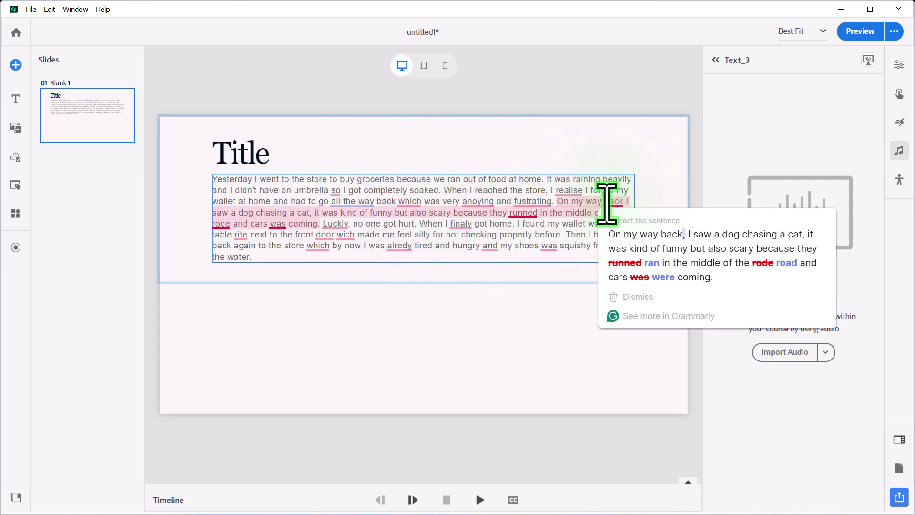
pyautogui.moveTo(573, 193)
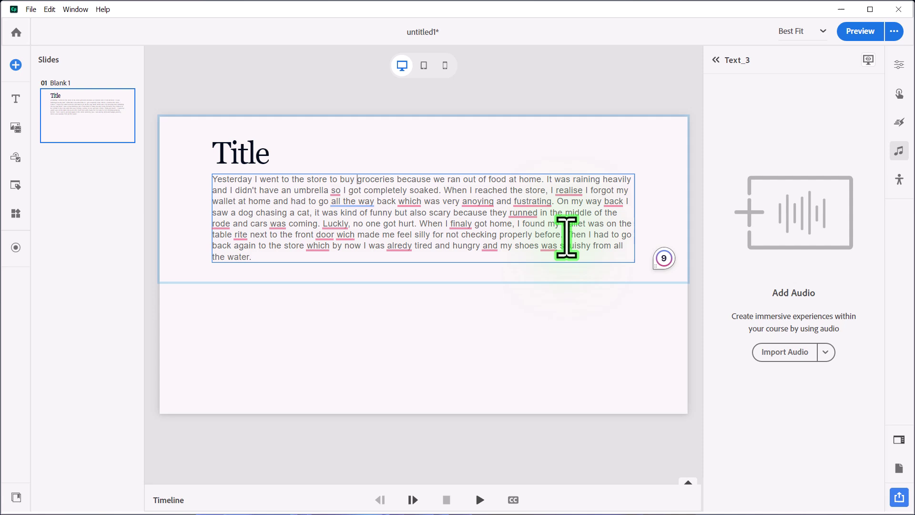
# Add a text-to-speech closed caption containing the paragraph's final sentence
pyautogui.moveTo(566, 236); pyautogui.dragTo(578, 255)
pyautogui.hotkey('ctrl', 'c')
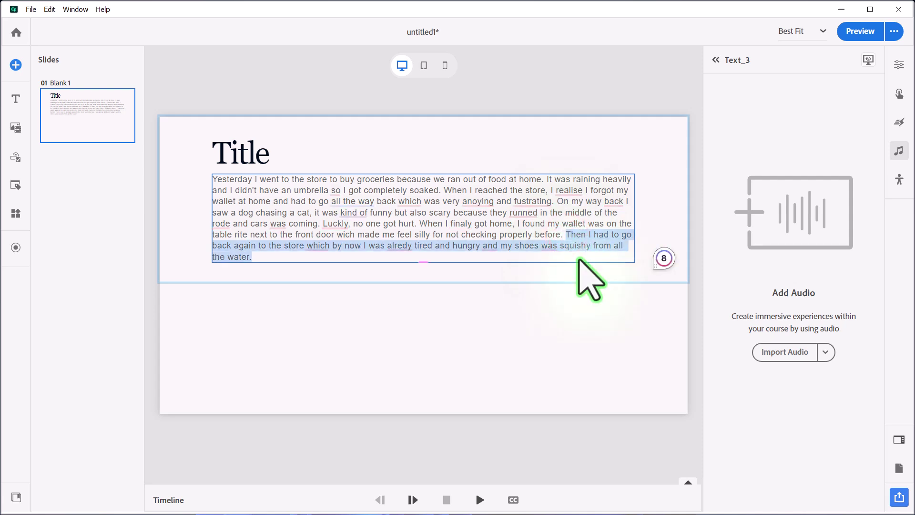
pyautogui.click(825, 352)
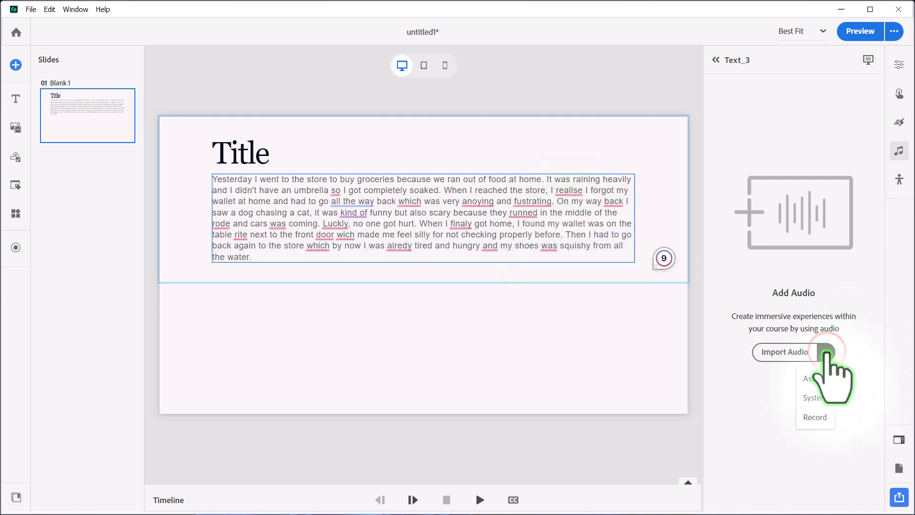
pyautogui.click(864, 395)
pyautogui.click(825, 351)
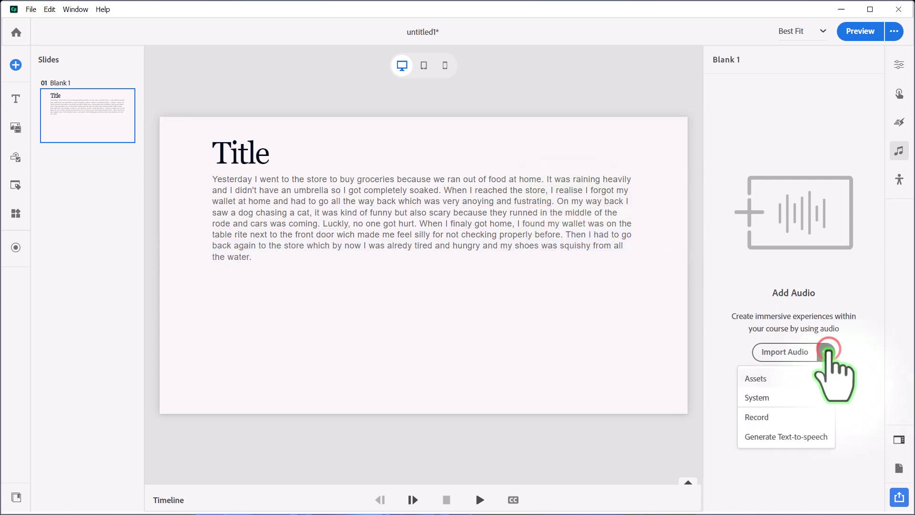
pyautogui.click(819, 436)
pyautogui.click(408, 297)
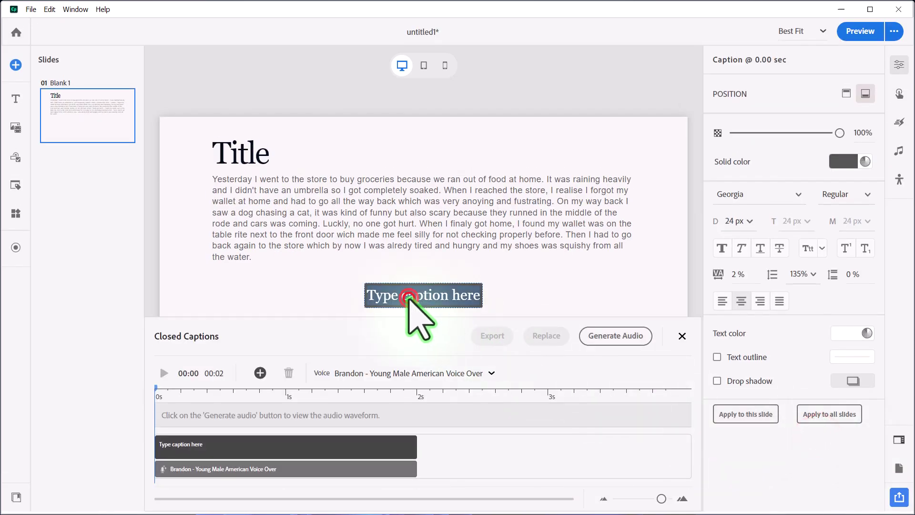
pyautogui.hotkey('ctrl', 'v')
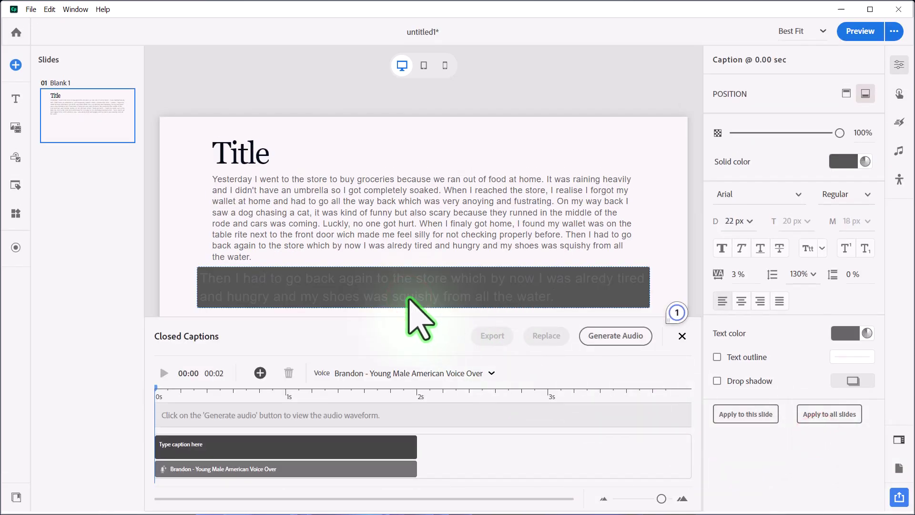
# Try Grammarly's suggested rewrite on the caption, then close it without applying
pyautogui.click(677, 313)
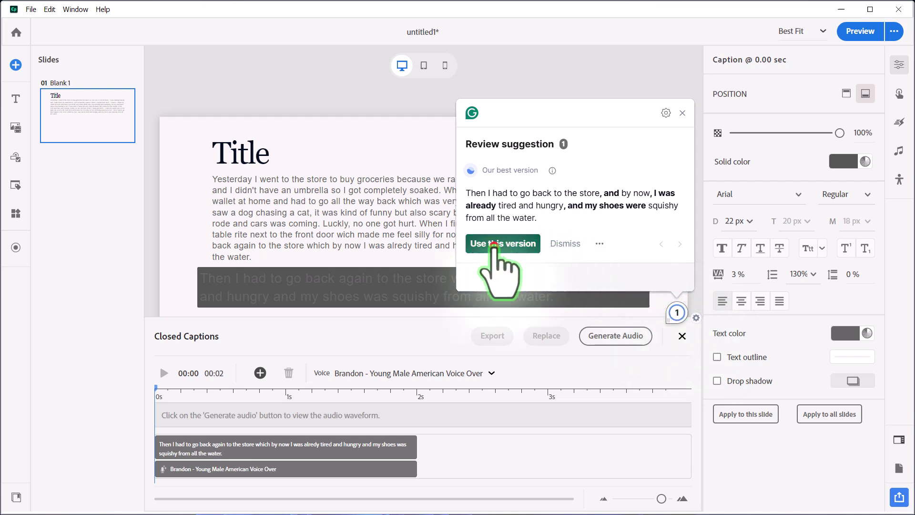
pyautogui.click(496, 244)
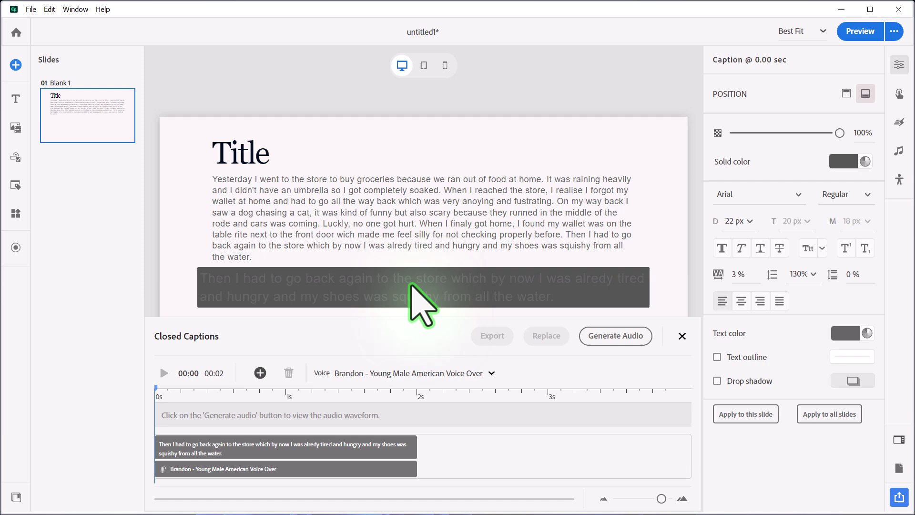
pyautogui.tripleClick(494, 287)
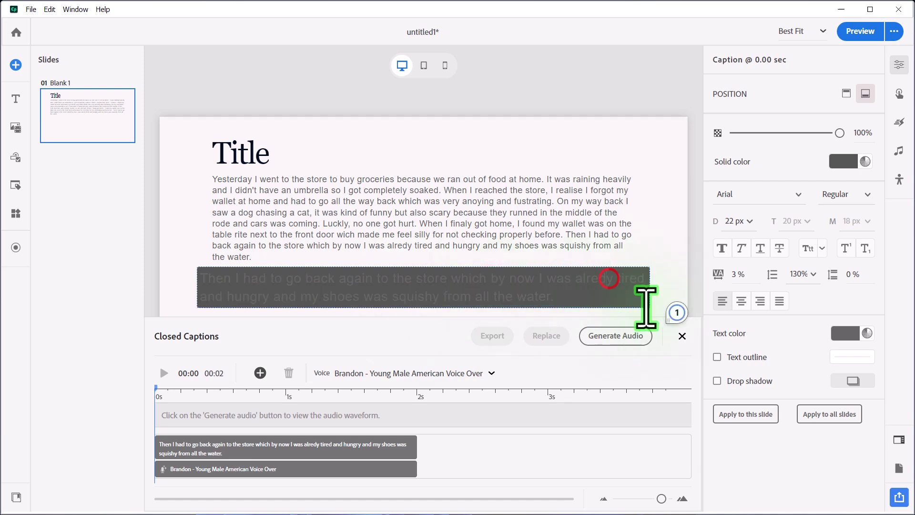
pyautogui.click(678, 311)
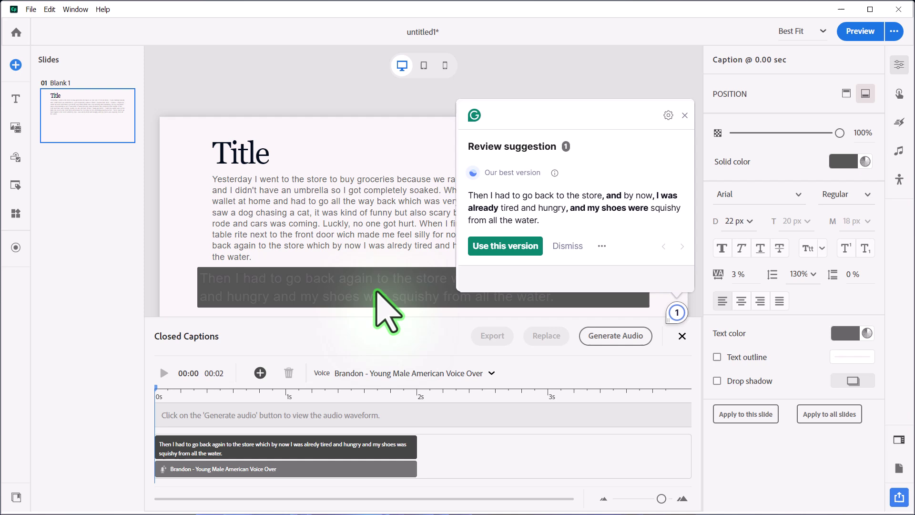
pyautogui.click(375, 290)
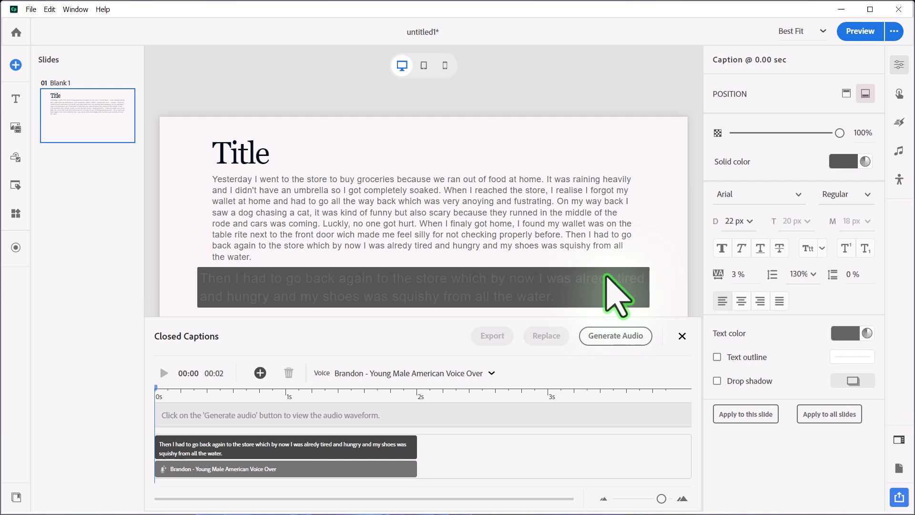
# Select the slide's paragraph text box and open the Help menu
pyautogui.click(608, 274)
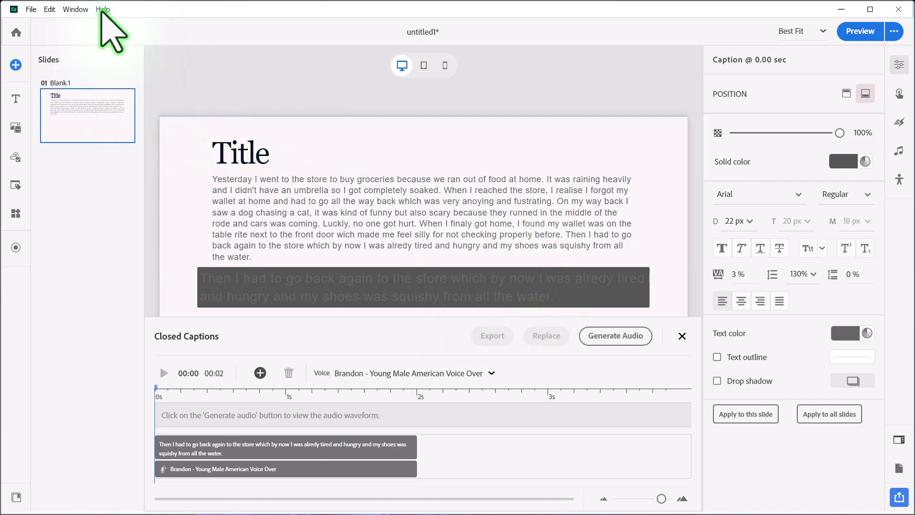
pyautogui.click(102, 10)
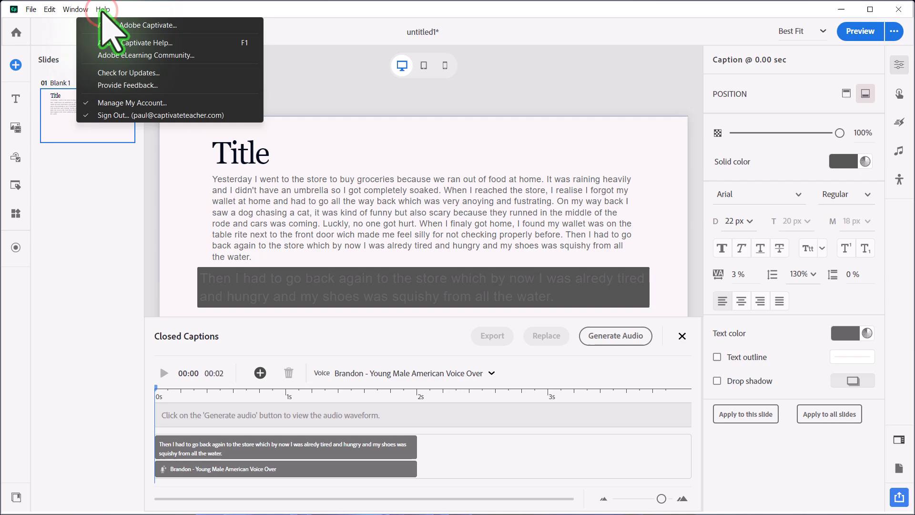
# Choose Provide Feedback to open Captivate's UserVoice page in Chrome
pyautogui.click(110, 85)
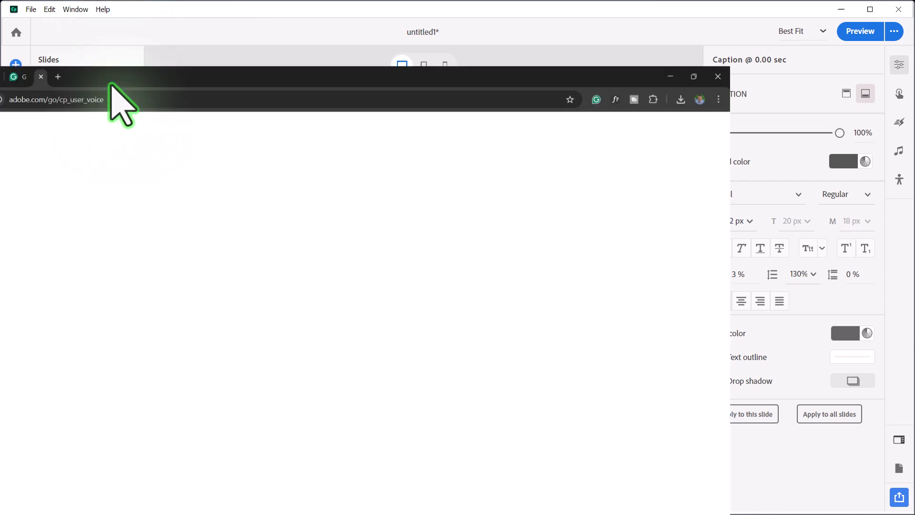